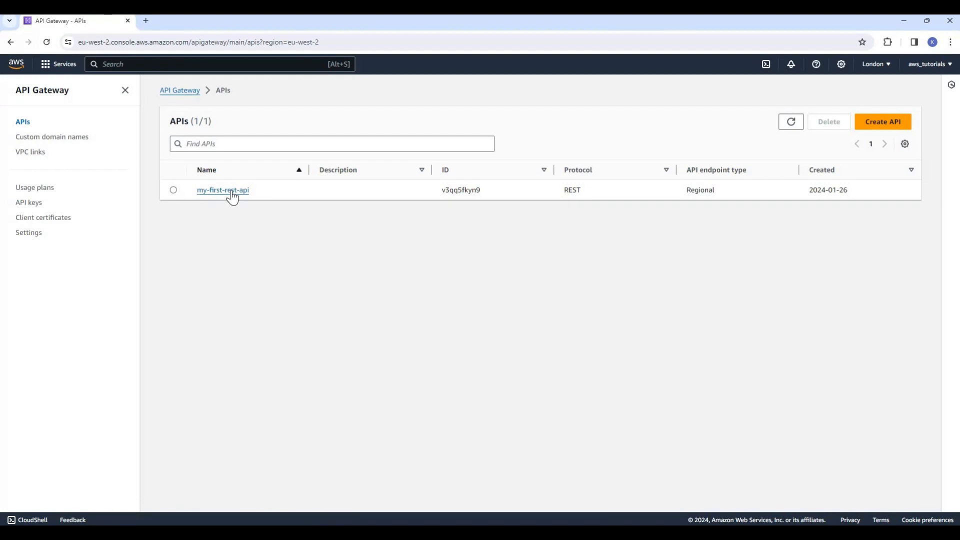
- Open the resources of the API my-first-rest-api
left_click(232, 193)
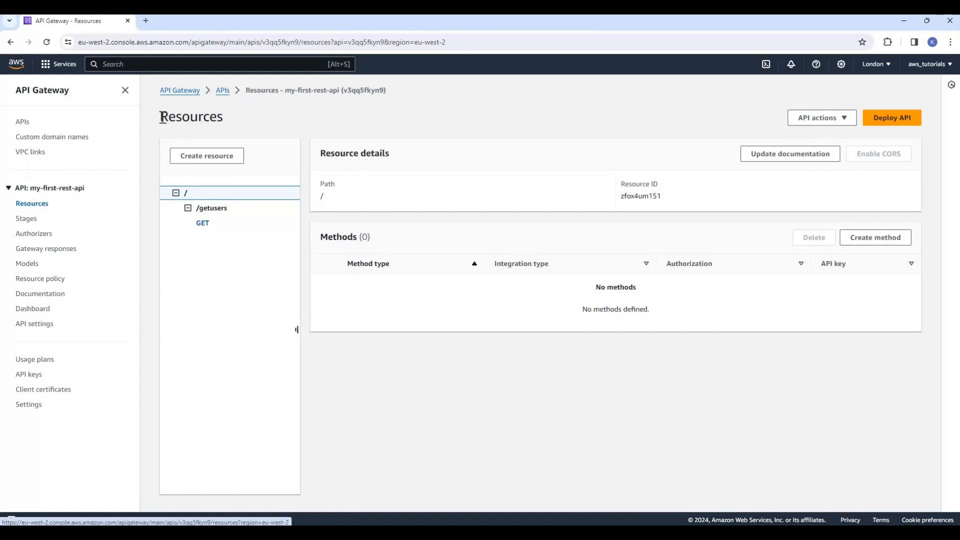
double_click(255, 116)
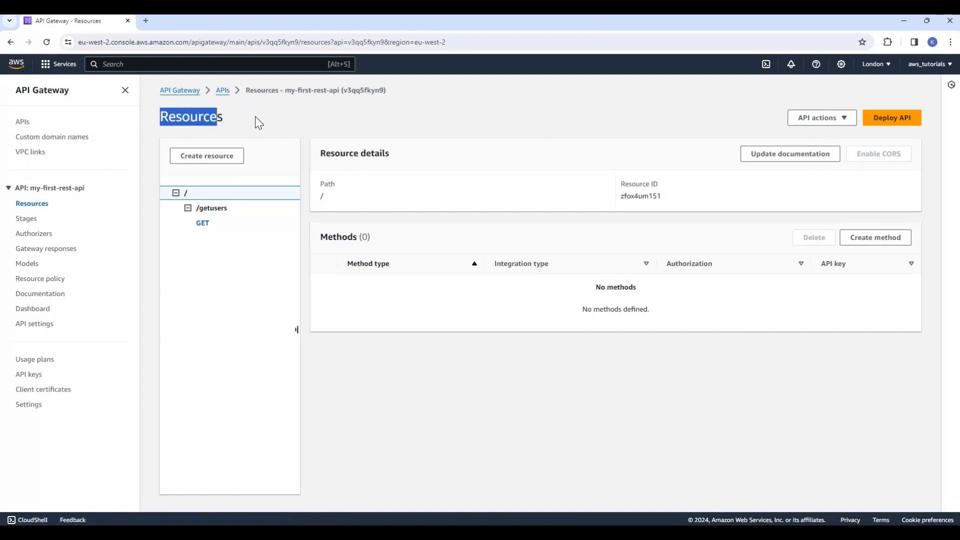
left_click(297, 125)
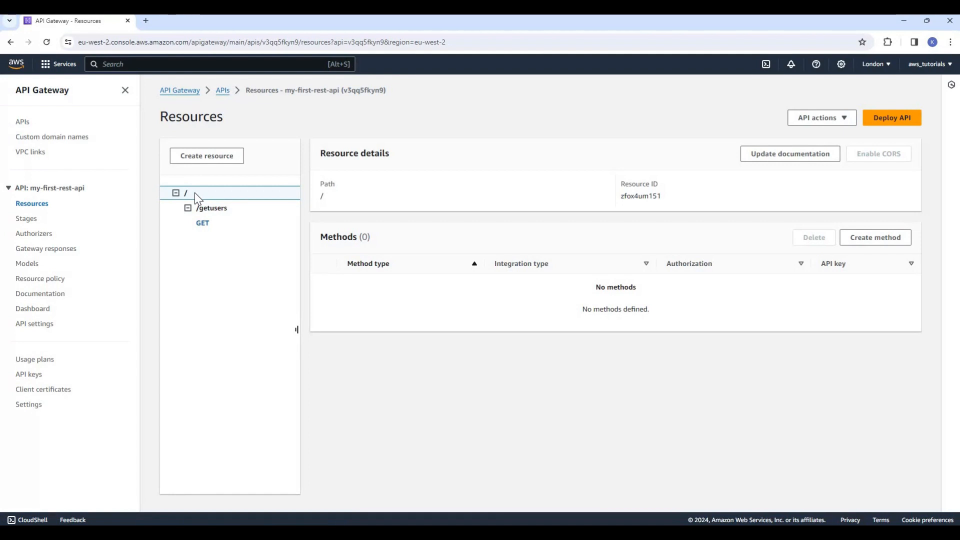
- Create a resource named insertuser under the root path /
left_click(227, 157)
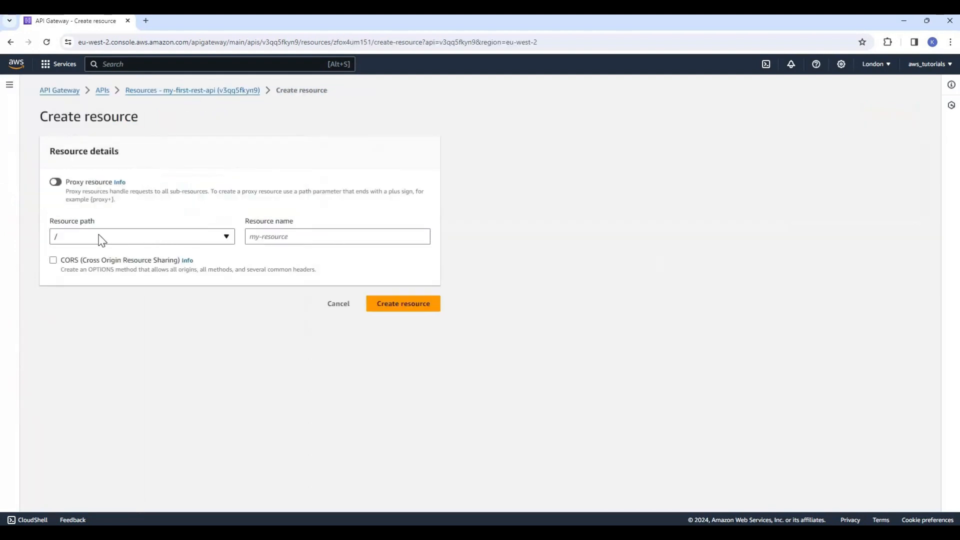
left_click(101, 242)
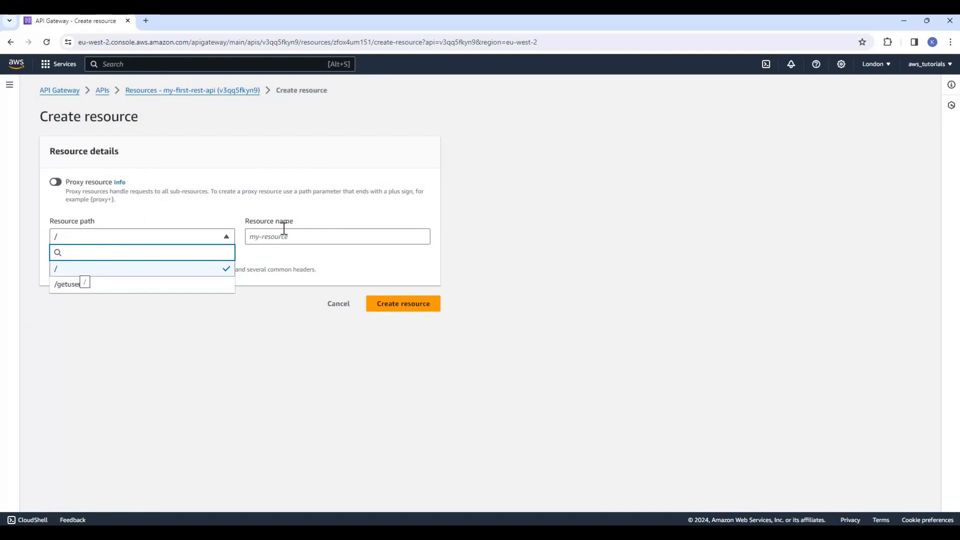
left_click(300, 236)
left_click(301, 236)
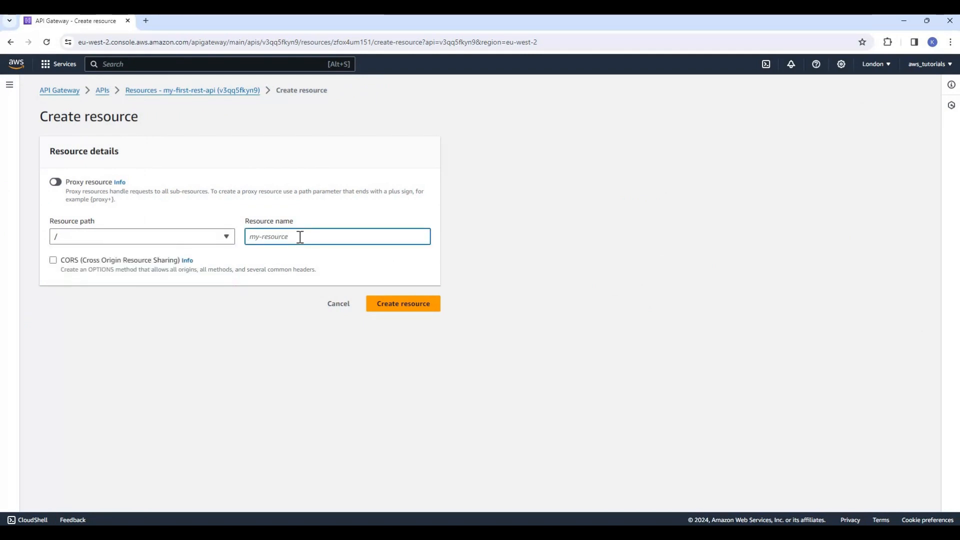
type("insert")
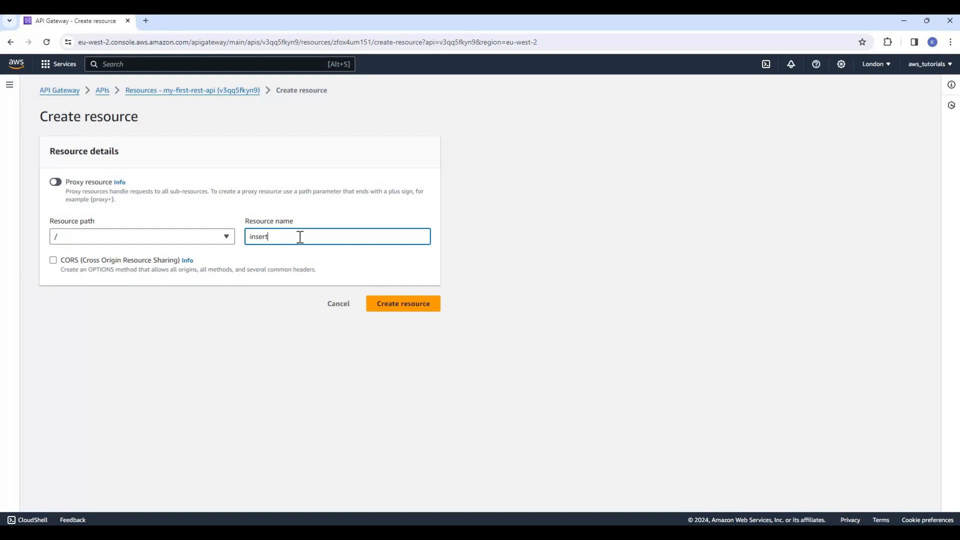
type("user")
left_click(421, 304)
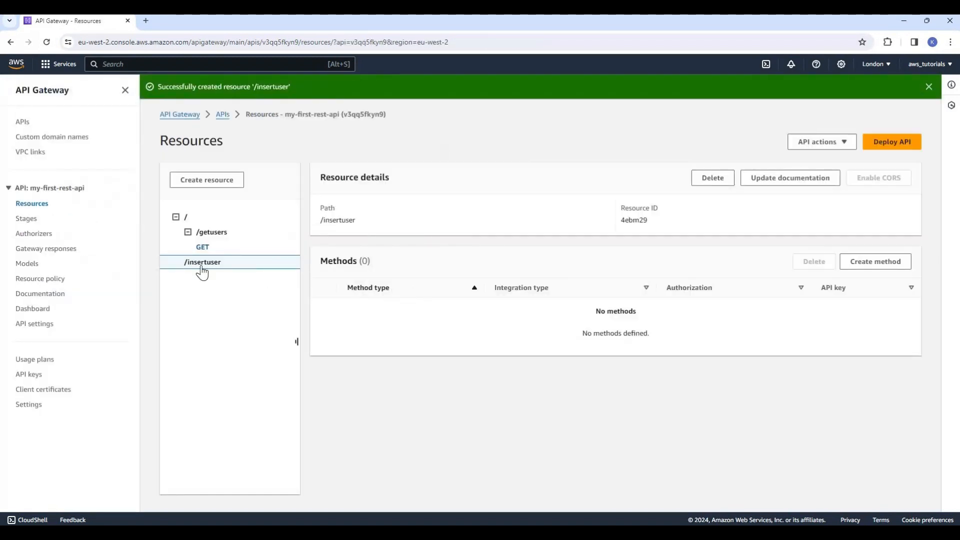
- Examine the resource tree and the path, resource ID and methods of the /insertuser resource
left_click(188, 233)
left_click(175, 217)
left_click(176, 217)
left_click_drag(326, 178, 391, 179)
left_click(326, 211)
left_click_drag(321, 209, 381, 221)
left_click_drag(620, 220, 666, 225)
left_click(670, 220)
left_click_drag(320, 258, 391, 266)
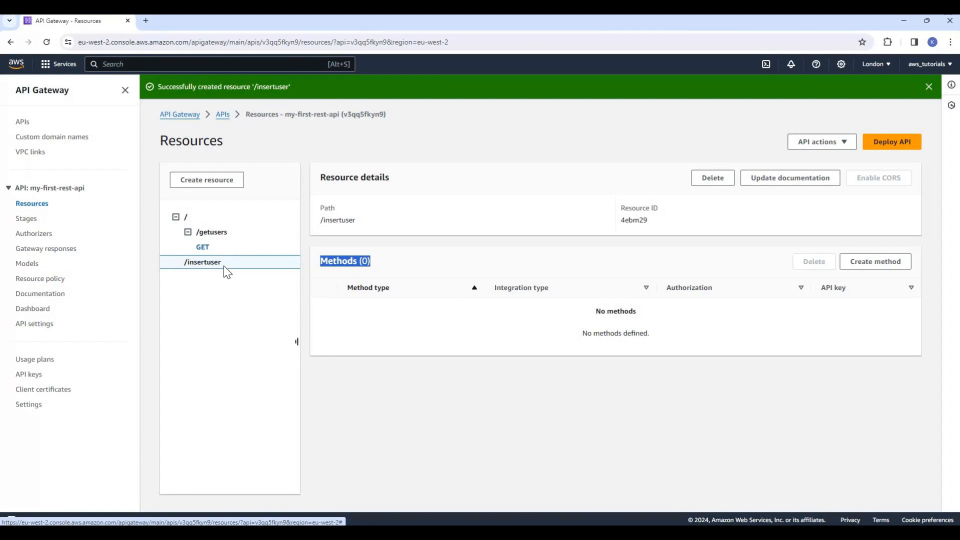
left_click(415, 271)
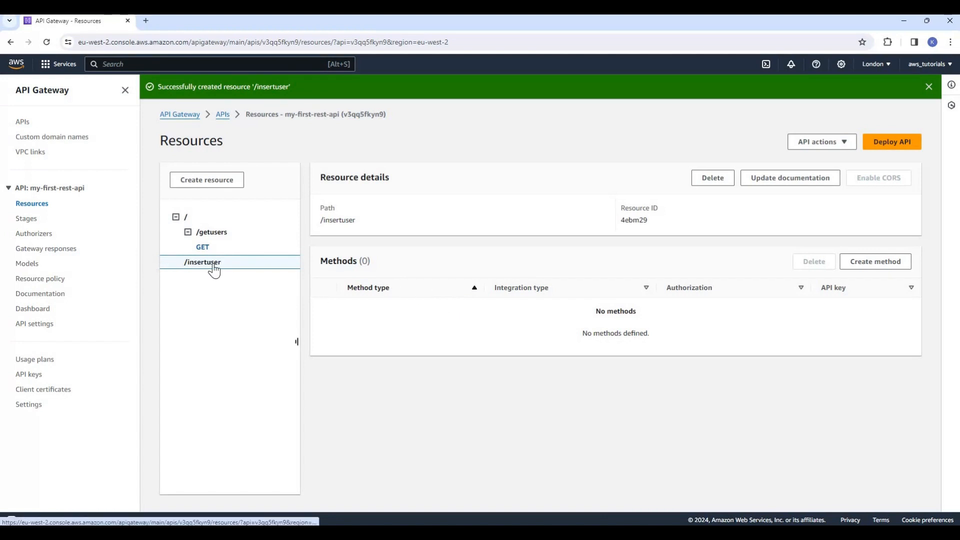
- Review the methods defined on the /getusers resource
left_click(208, 235)
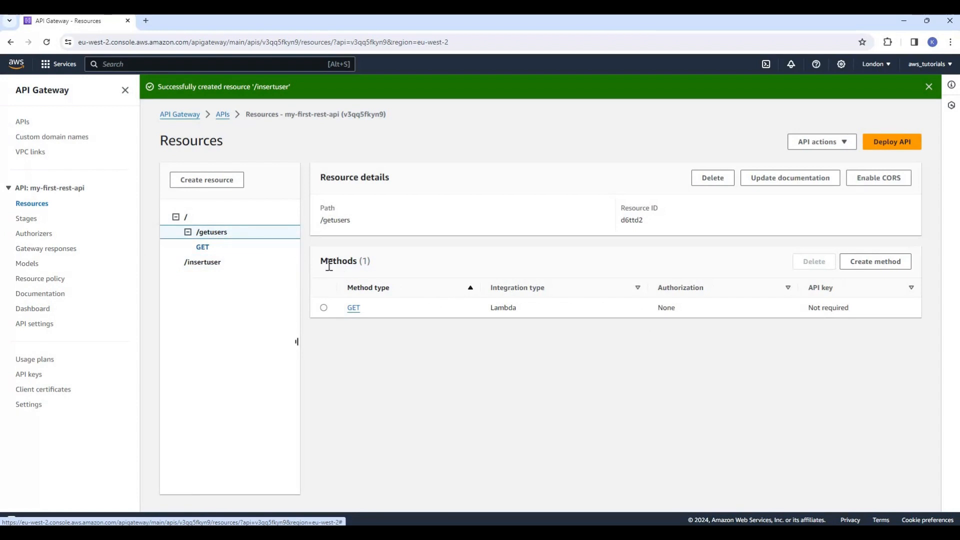
left_click_drag(321, 261, 372, 311)
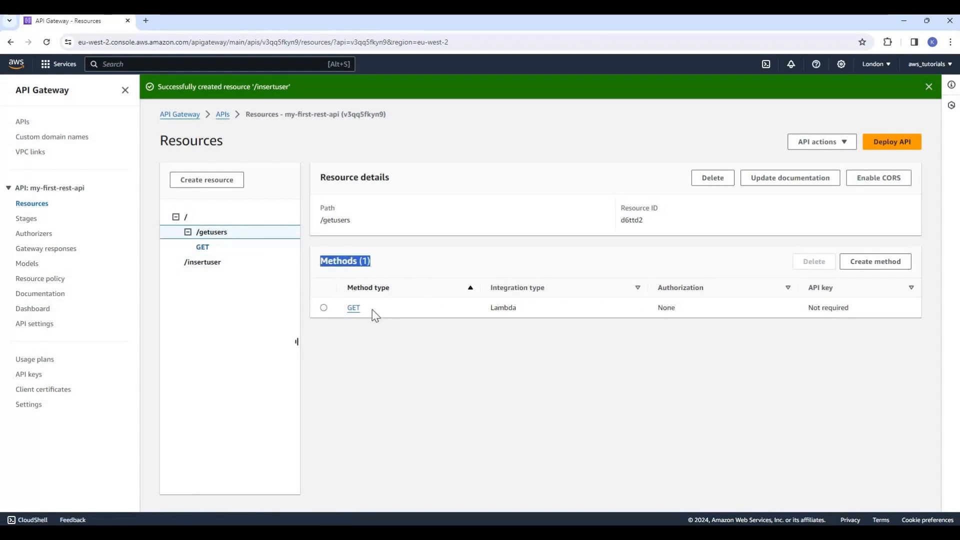
left_click(374, 312)
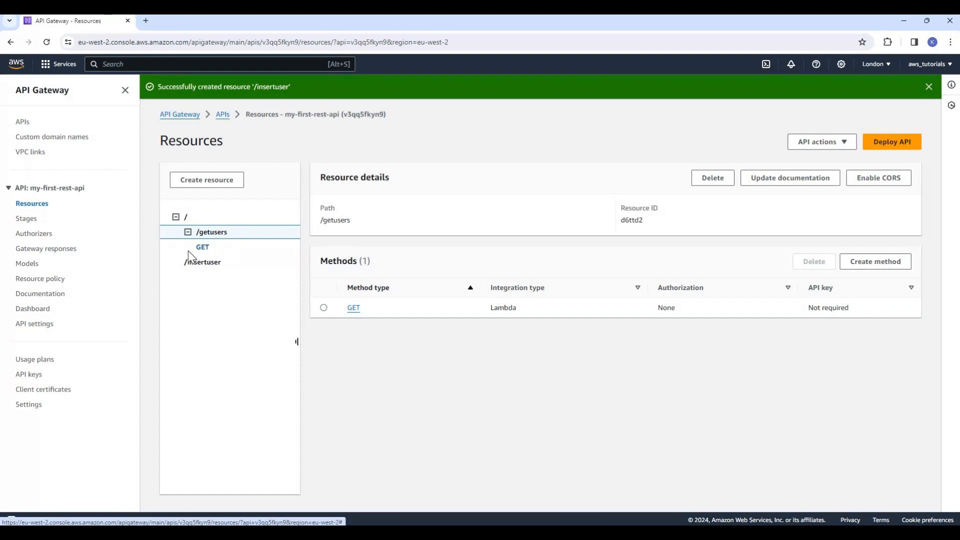
- Begin a new method on the /insertuser resource with type POST and Lambda function integration
left_click(214, 265)
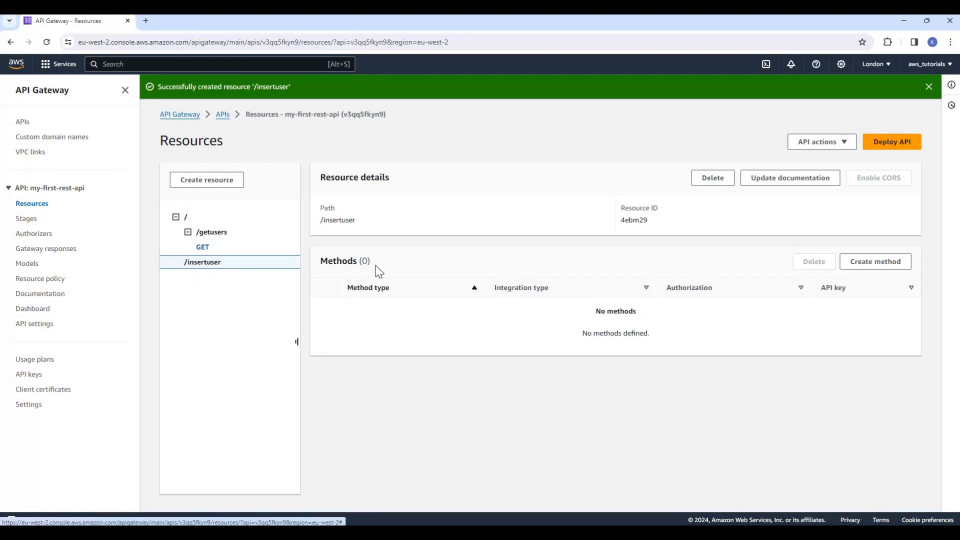
left_click(873, 269)
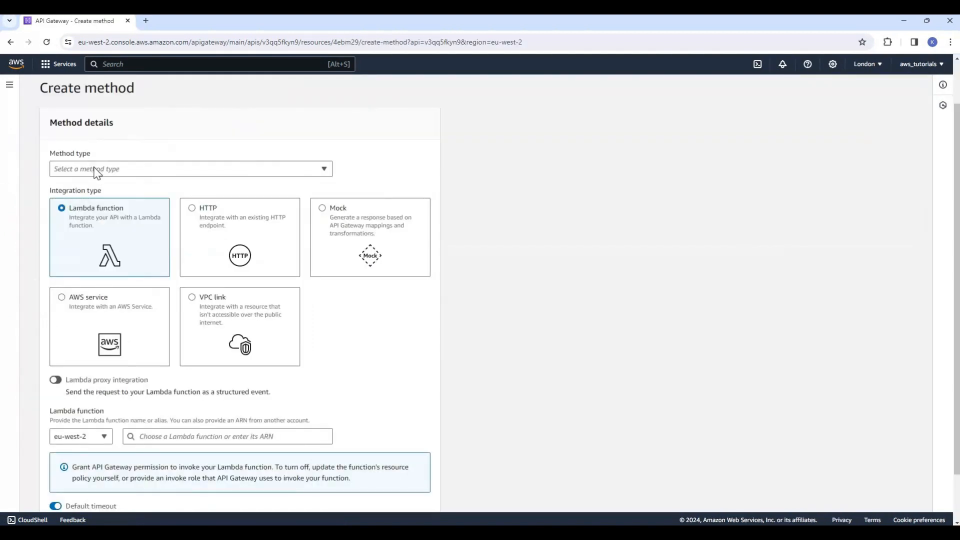
left_click(98, 172)
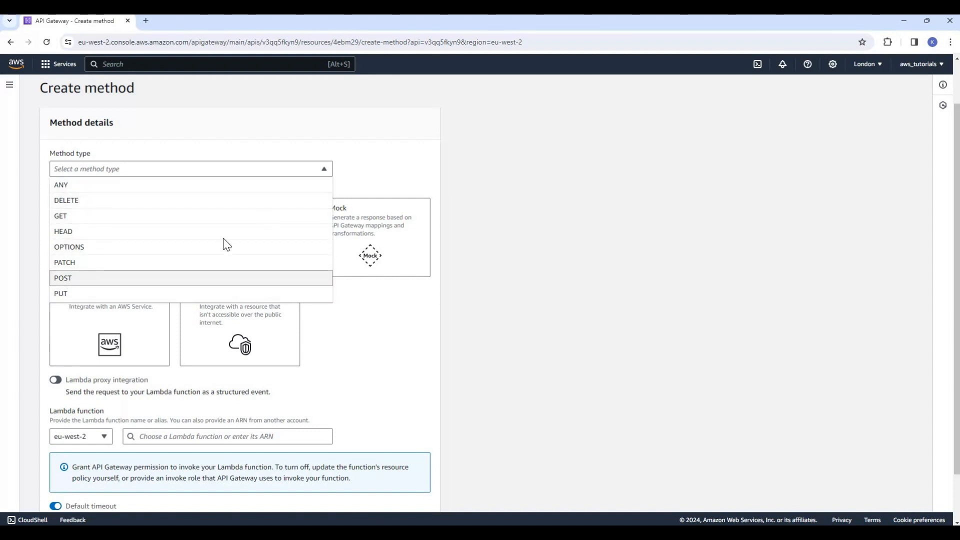
left_click(63, 278)
left_click_drag(53, 191, 64, 209)
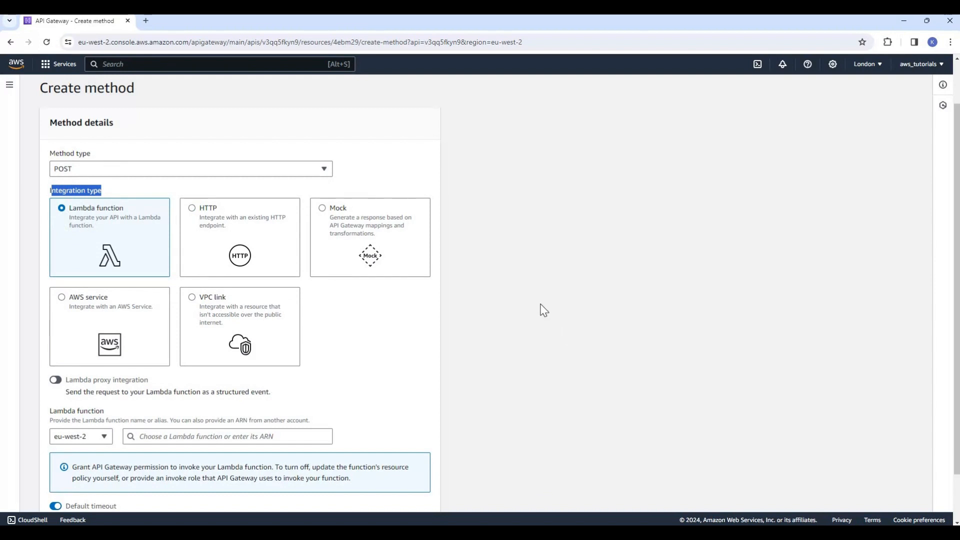
left_click(80, 240)
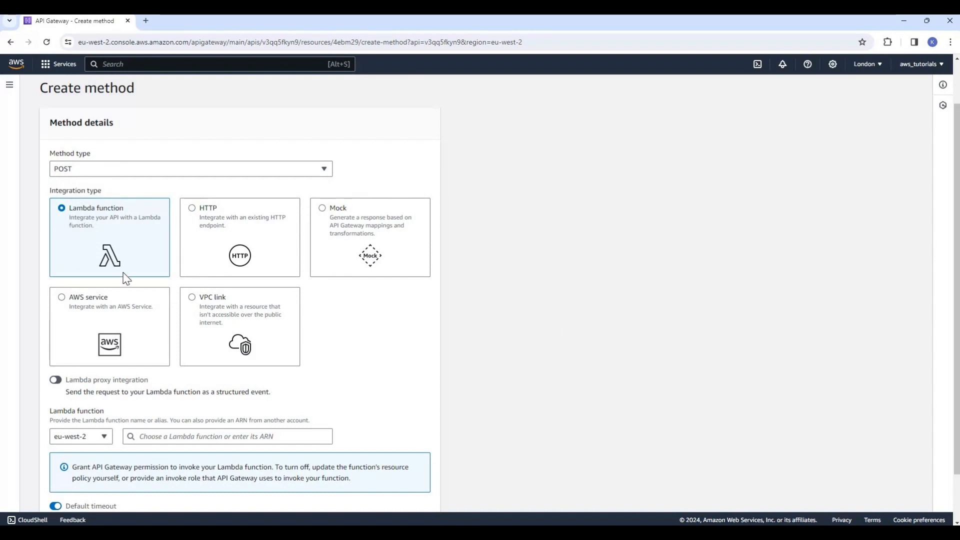
- Assign the api-backend Lambda function in eu-west-2 to the POST method and create the method
scroll(385, 505, "down", 2)
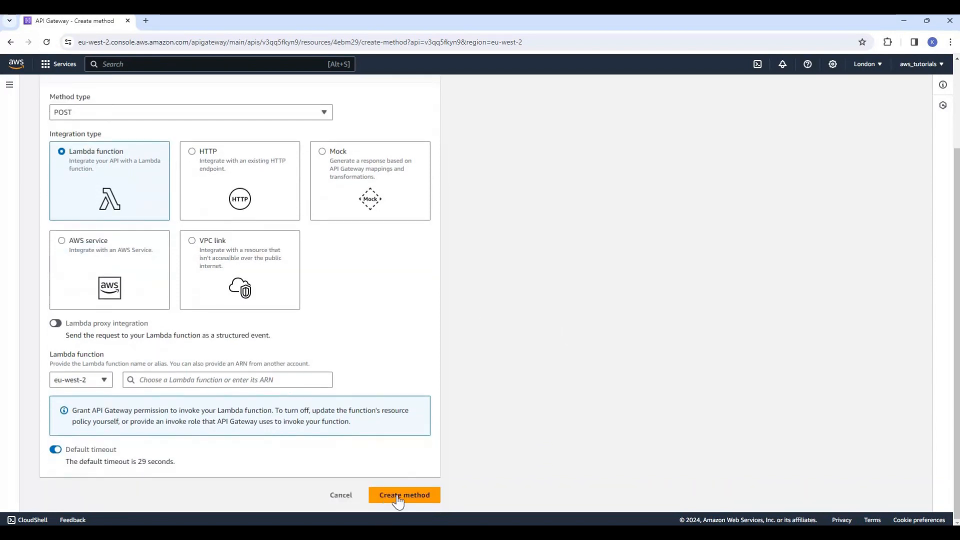
left_click(168, 381)
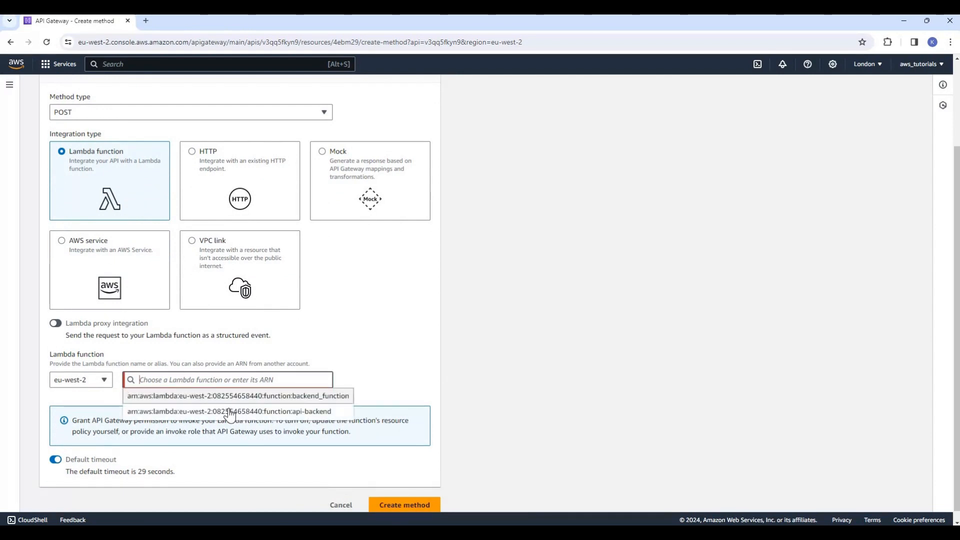
left_click(408, 507)
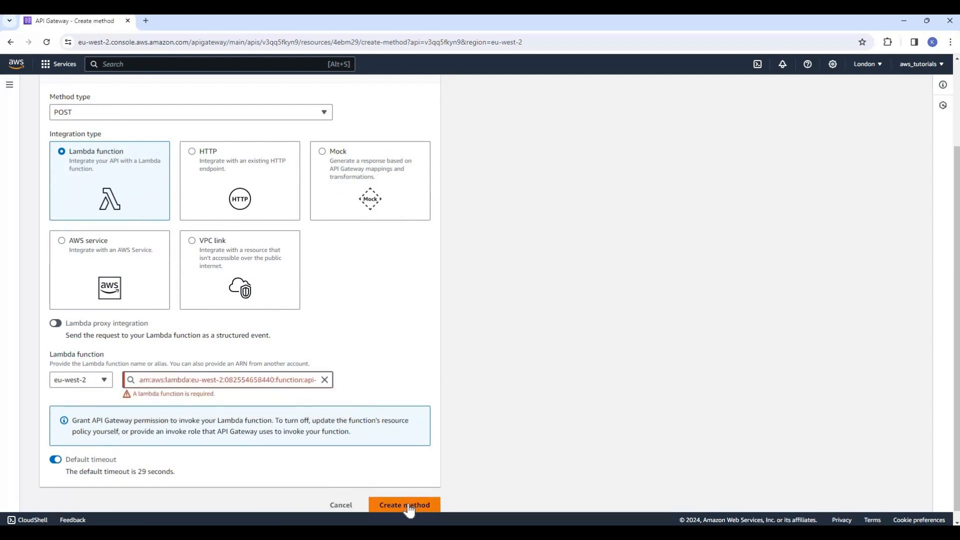
left_click(408, 504)
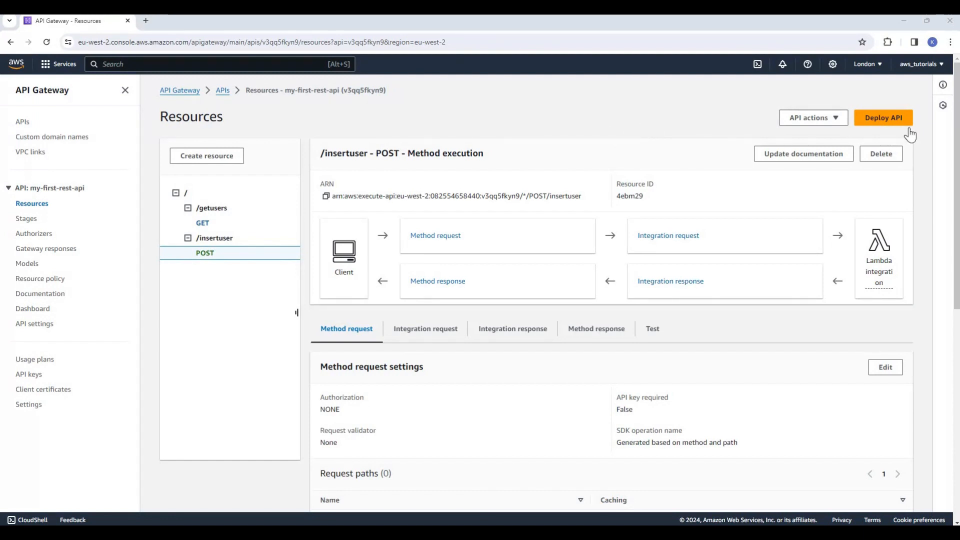
- Deploy the API to a new stage named test
left_click(885, 120)
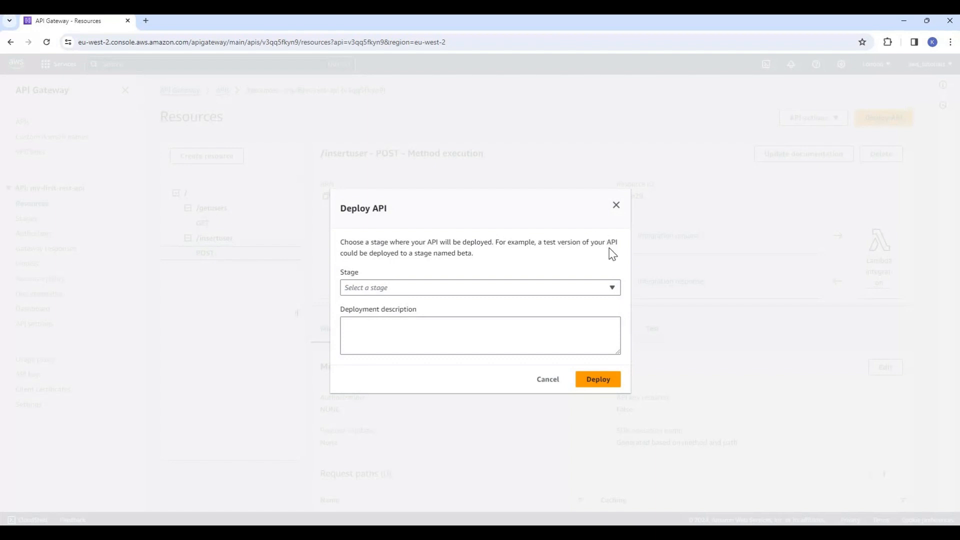
left_click_drag(341, 253, 470, 250)
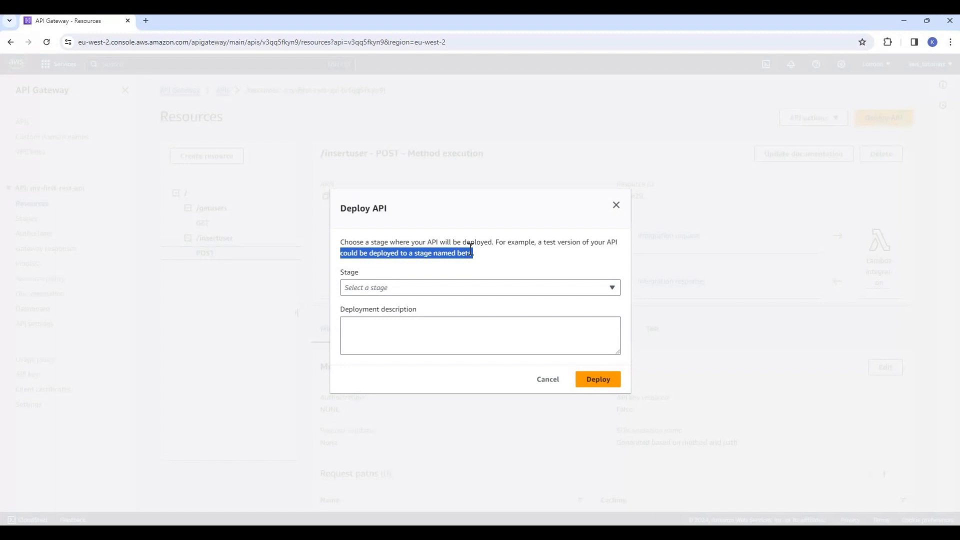
left_click(470, 250)
left_click(393, 294)
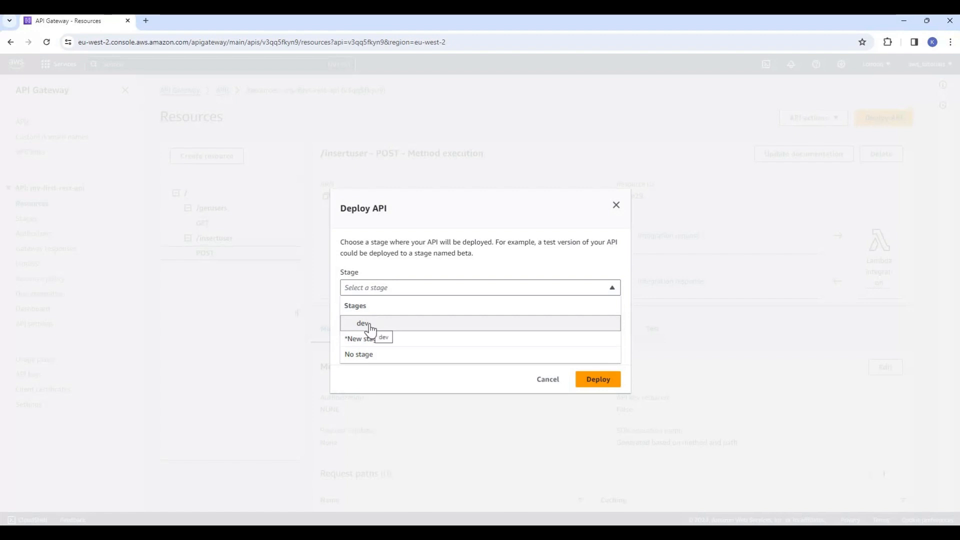
left_click(415, 246)
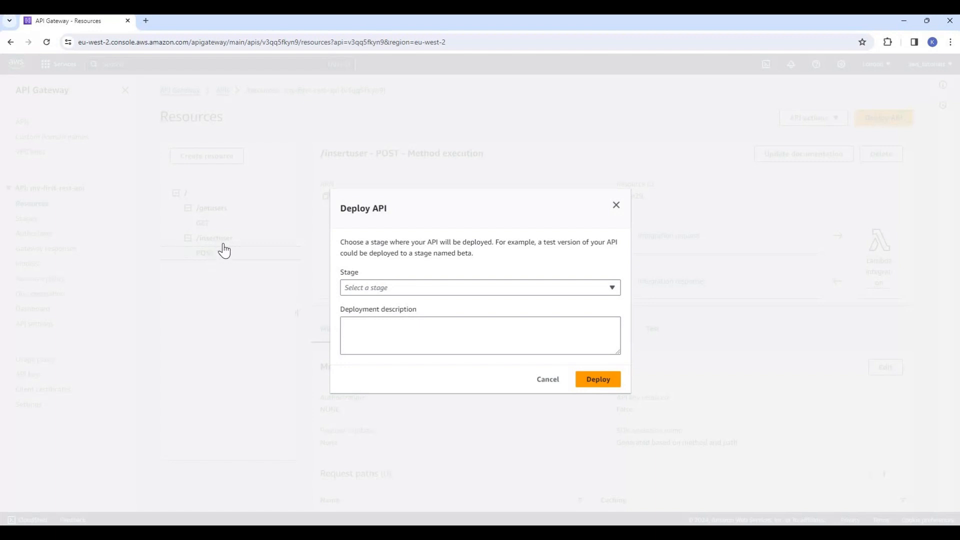
left_click(384, 290)
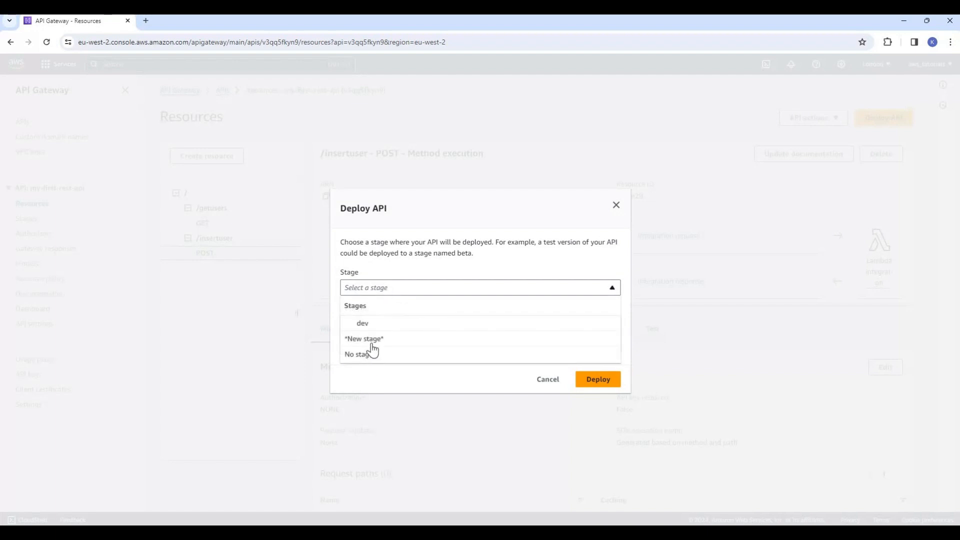
key("Return")
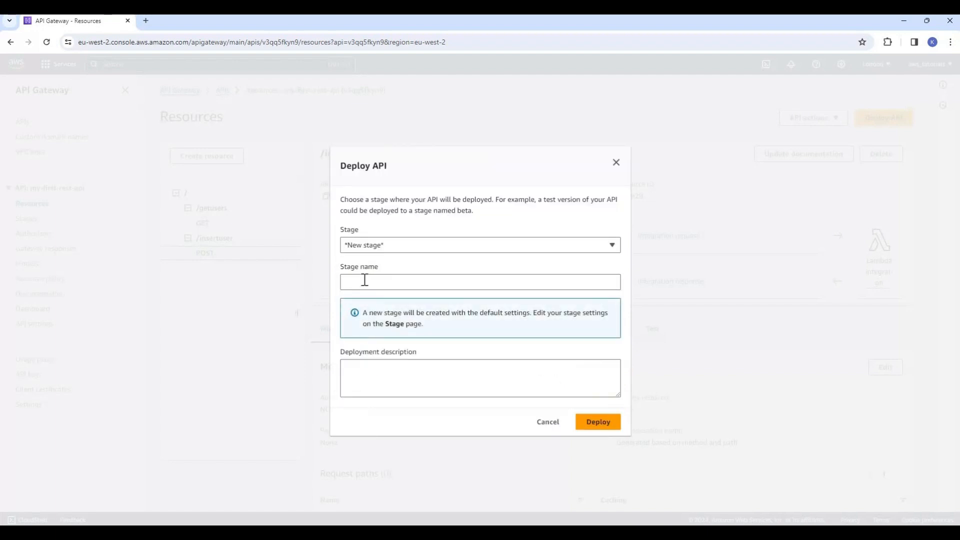
left_click(365, 280)
type("test")
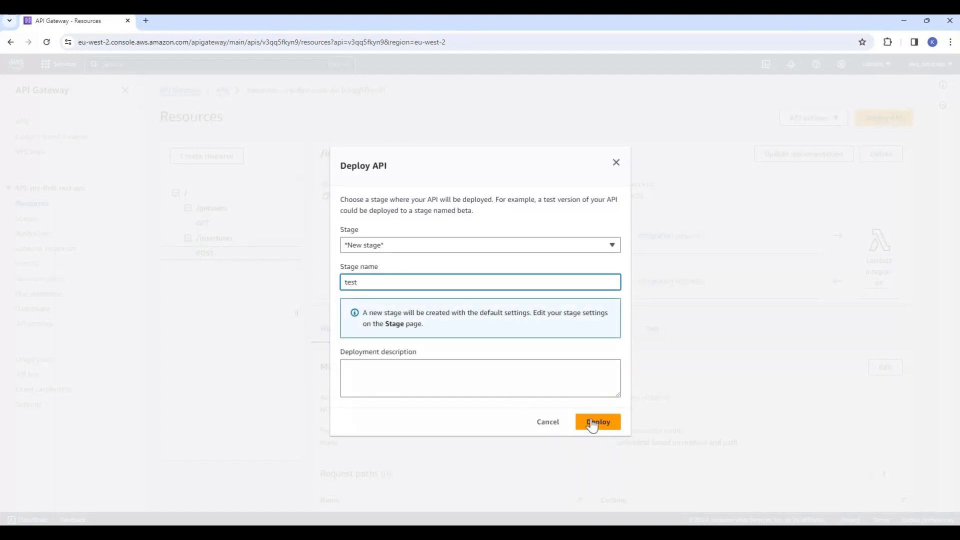
left_click(593, 423)
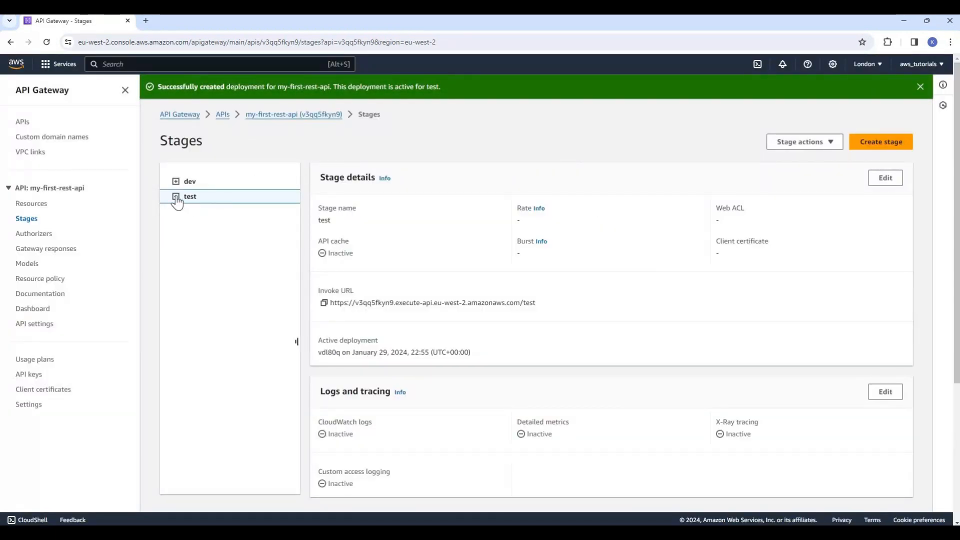
- Expand the test stage's resources and compare the stage details of dev and test
left_click(188, 212)
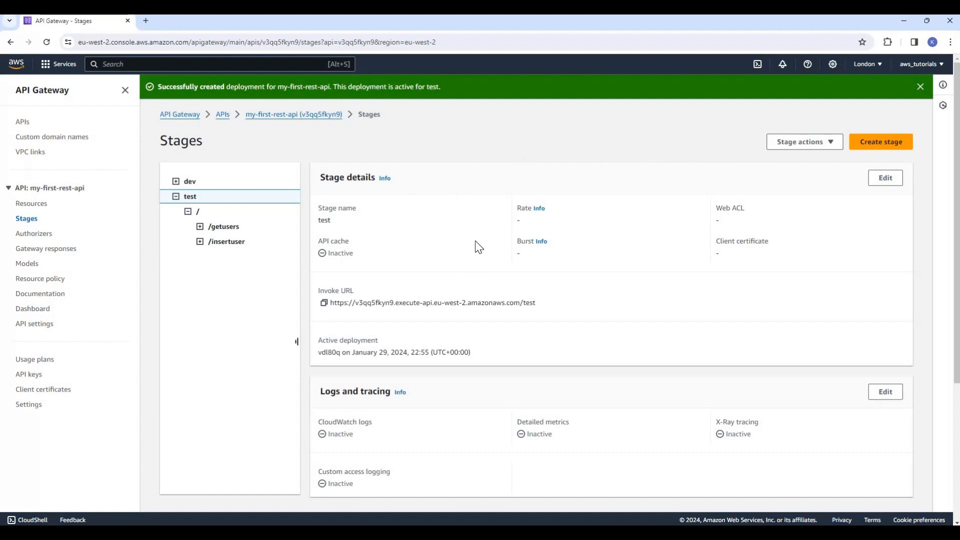
left_click(185, 182)
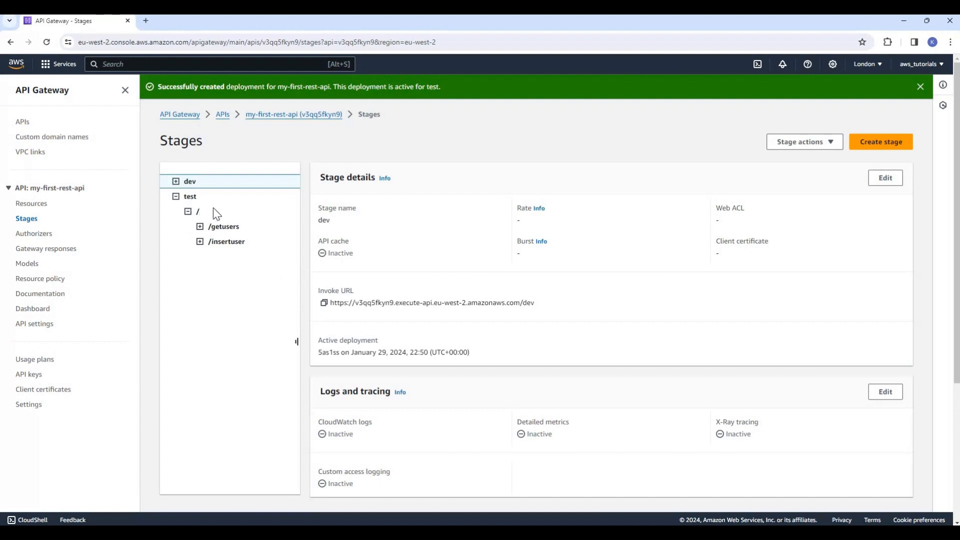
left_click(192, 197)
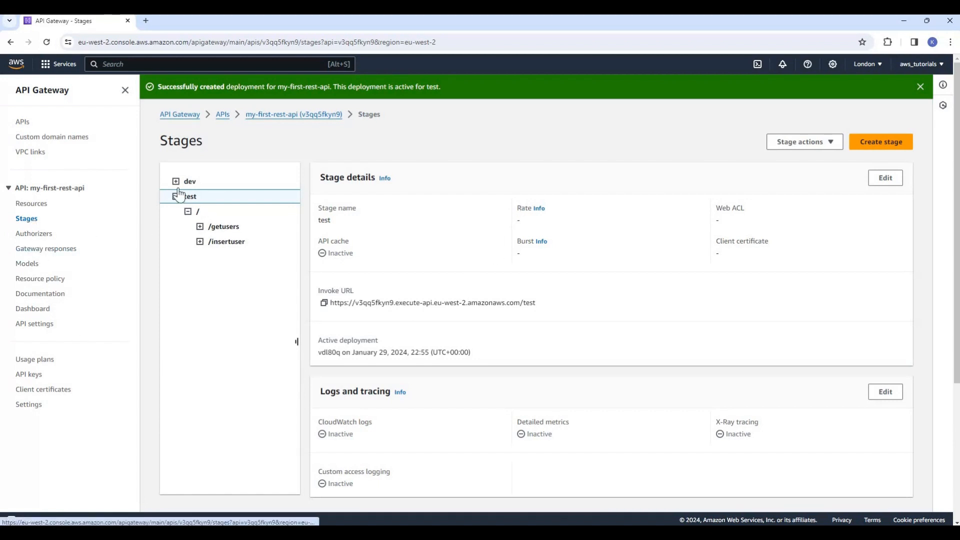
- Show the POST method under /insertuser in the test stage and highlight its invoke URL
left_click(200, 243)
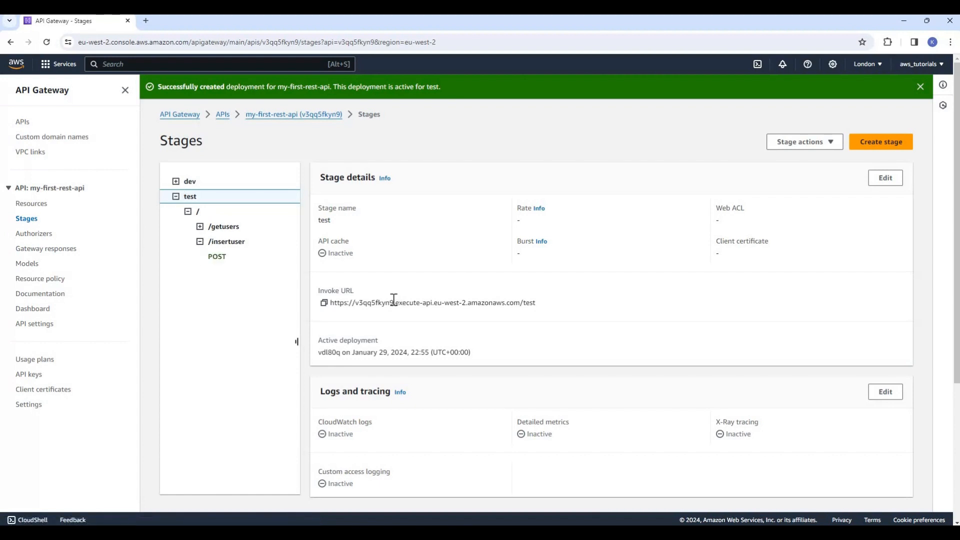
left_click(218, 257)
triple_click(386, 283)
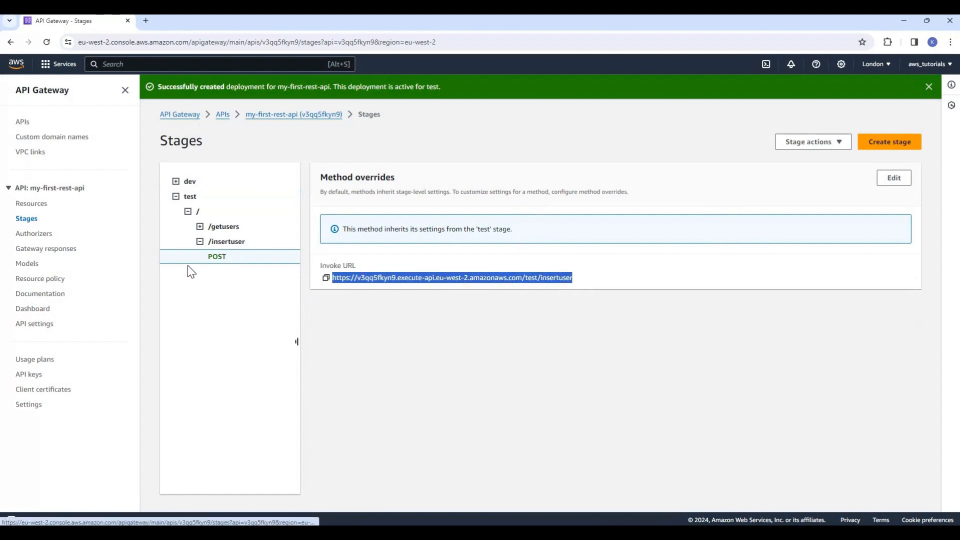
- Compare the invoke URLs of the test and dev stages, highlighting the stage name at the end of each
left_click(200, 198)
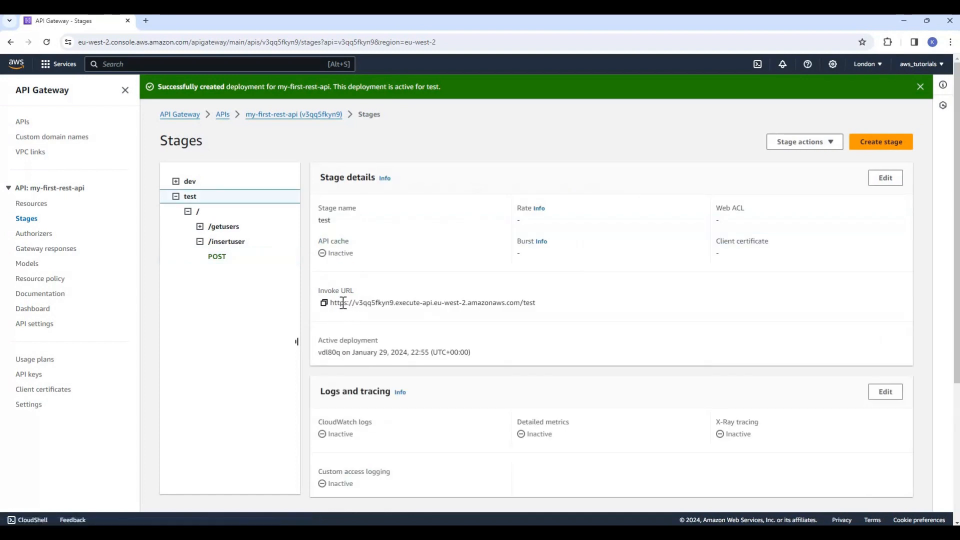
left_click_drag(340, 303, 571, 310)
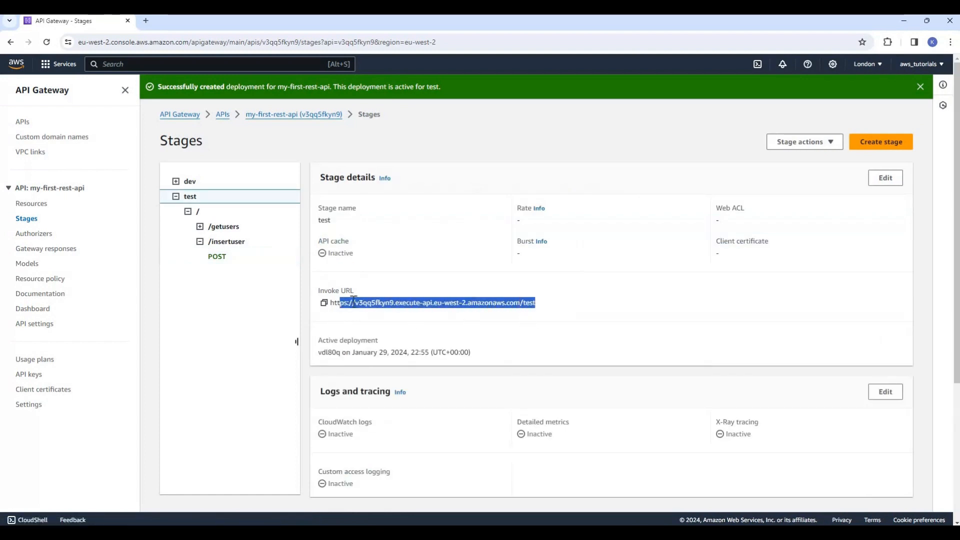
left_click(373, 287)
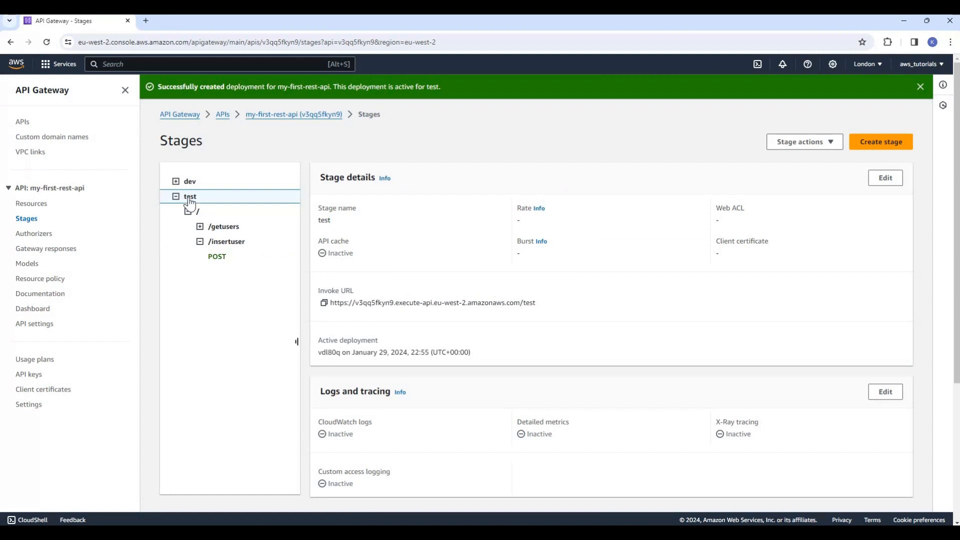
double_click(535, 303)
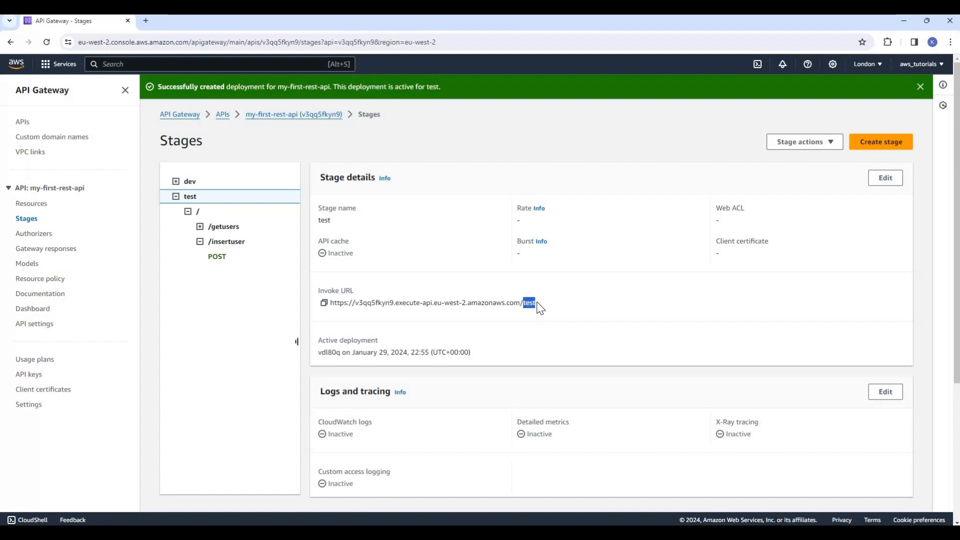
left_click(192, 183)
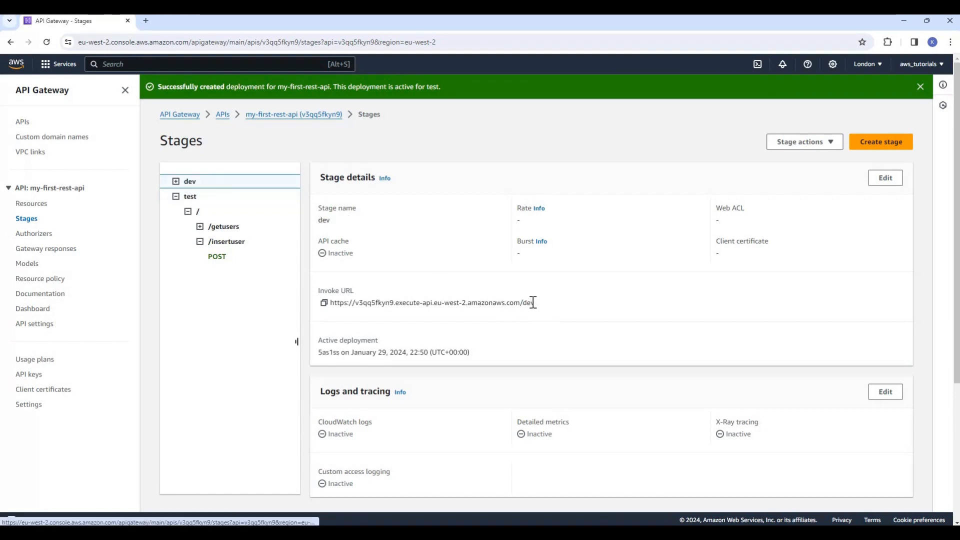
double_click(590, 311)
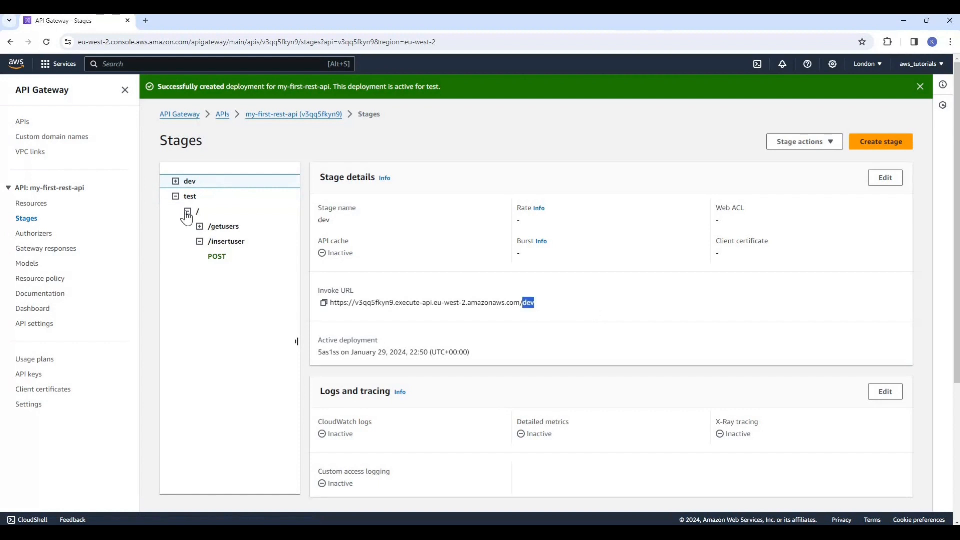
- Examine the dev stage's invoke URL, highlighting its domain part and the API ID at its start
left_click(192, 183)
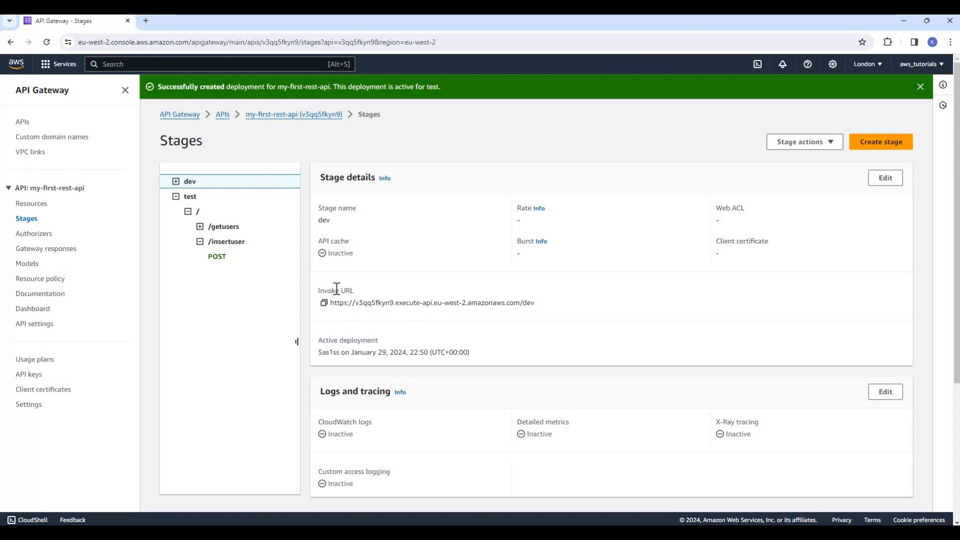
triple_click(392, 288)
left_click(356, 301)
left_click_drag(356, 303, 520, 303)
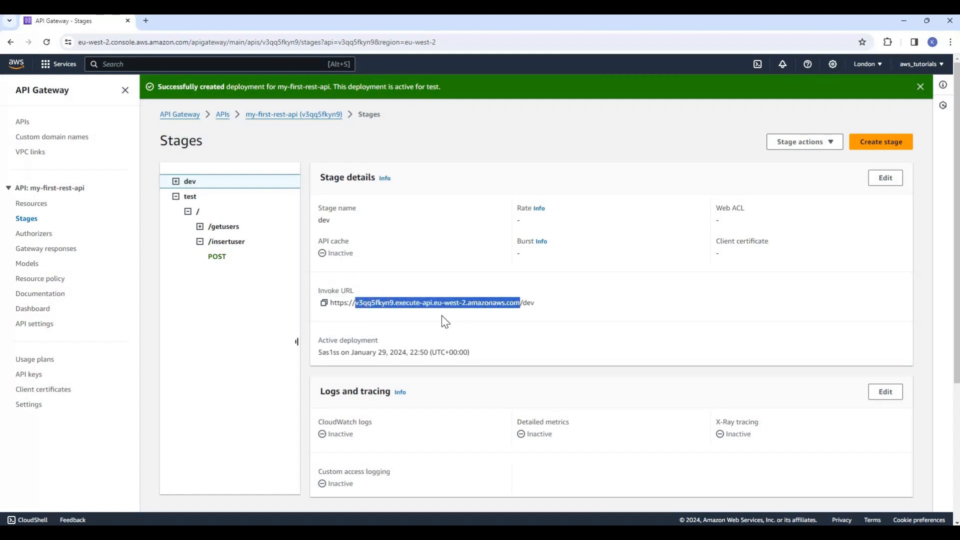
left_click(361, 303)
left_click_drag(366, 302, 522, 304)
left_click(367, 306)
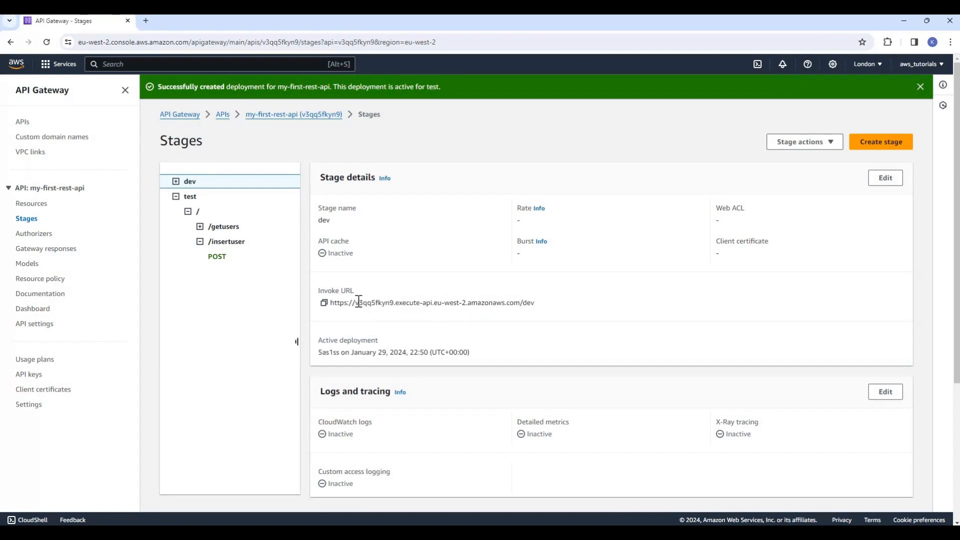
double_click(373, 302)
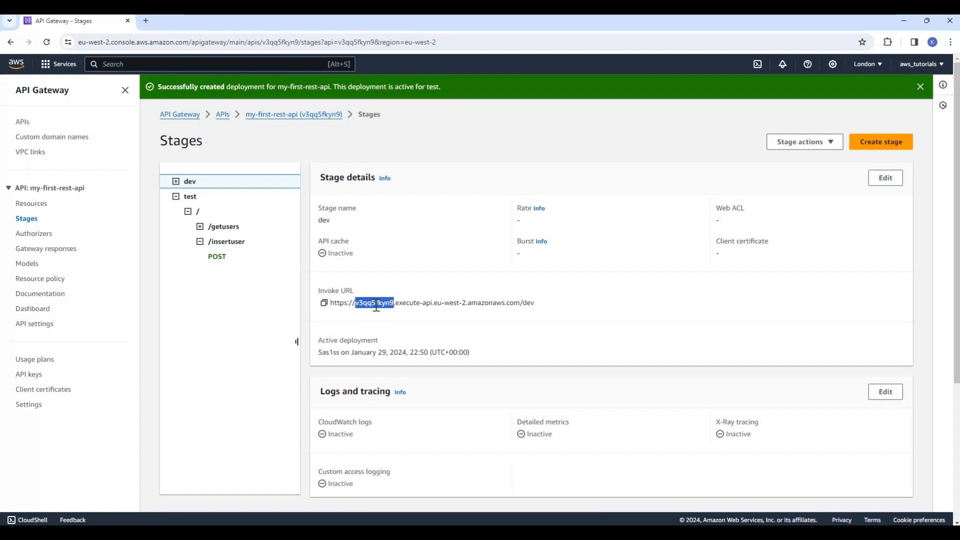
- Check the ID of my-first-rest-api in the list of APIs and reopen that API's resources
left_click(222, 116)
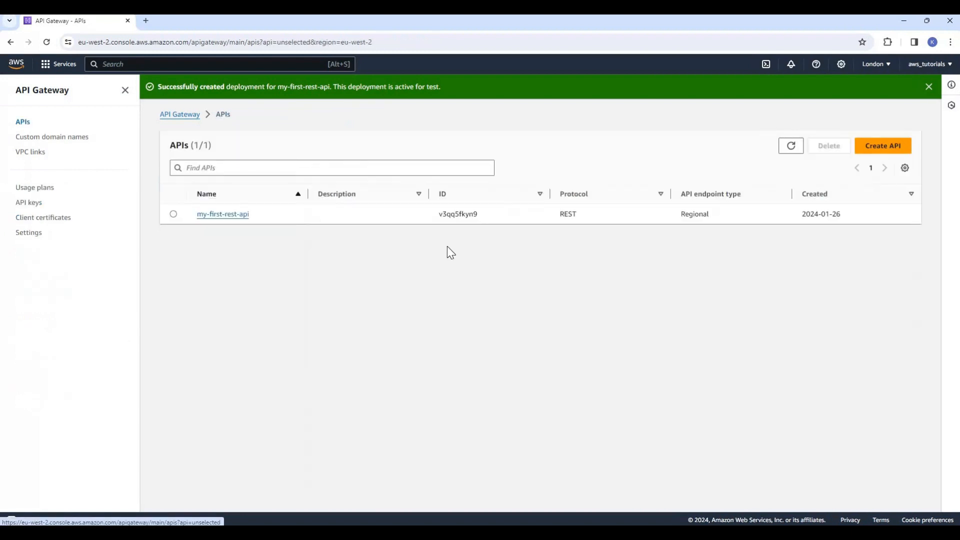
double_click(457, 215)
left_click(230, 215)
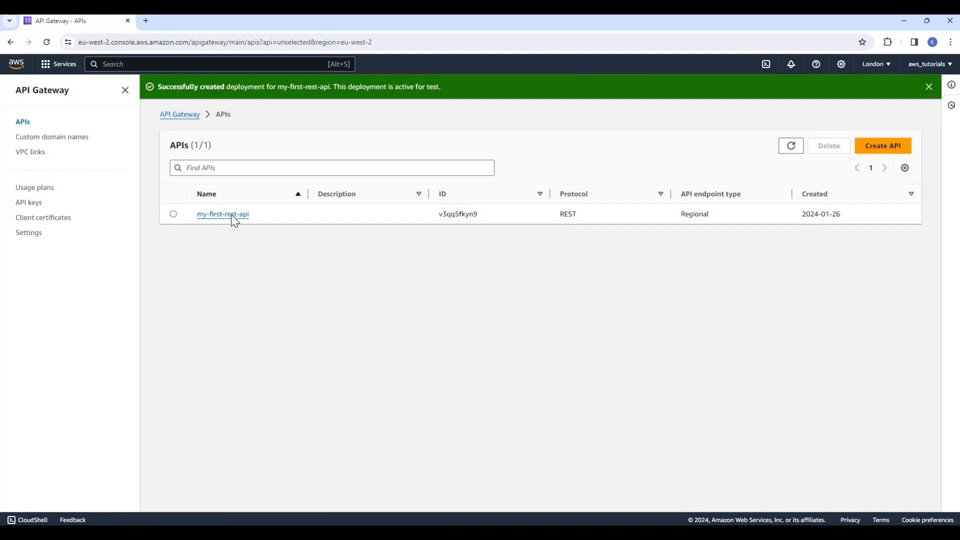
left_click(205, 278)
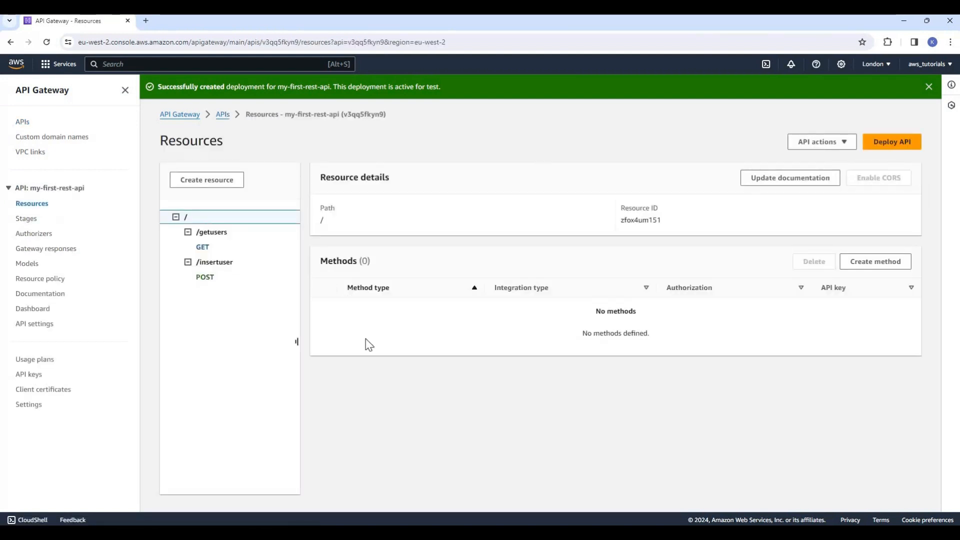
- Return to the API's stages, expand the test stage and highlight the API ID in its invoke URL
left_click(26, 219)
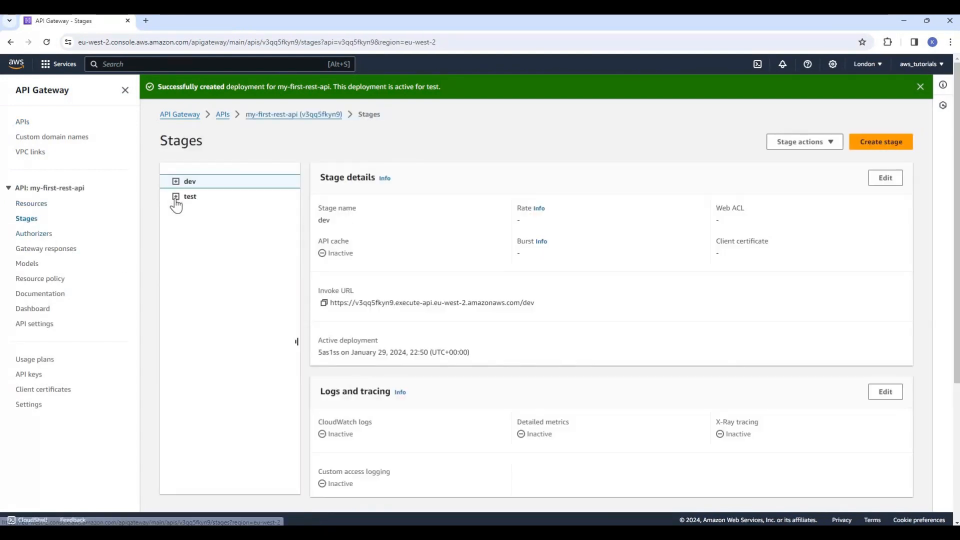
left_click(175, 196)
left_click(189, 213)
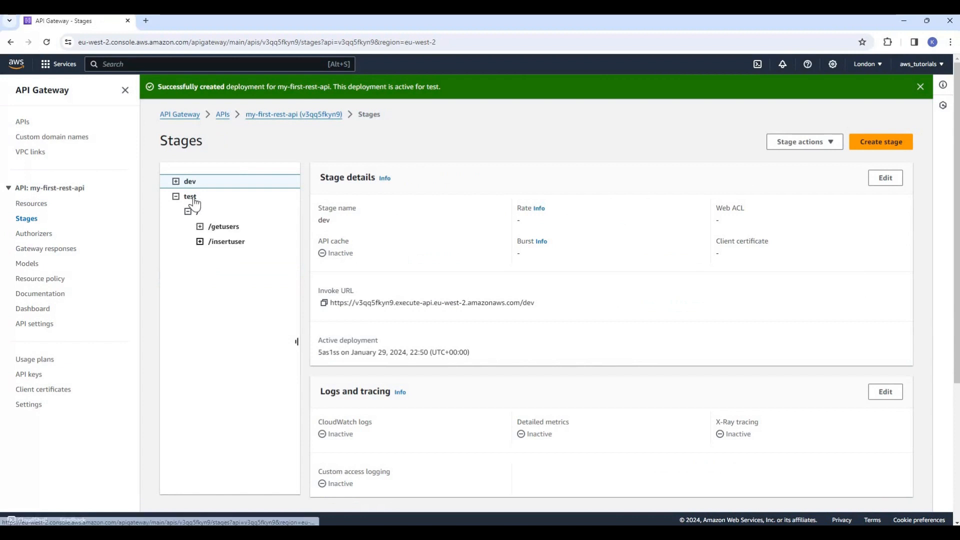
double_click(395, 303)
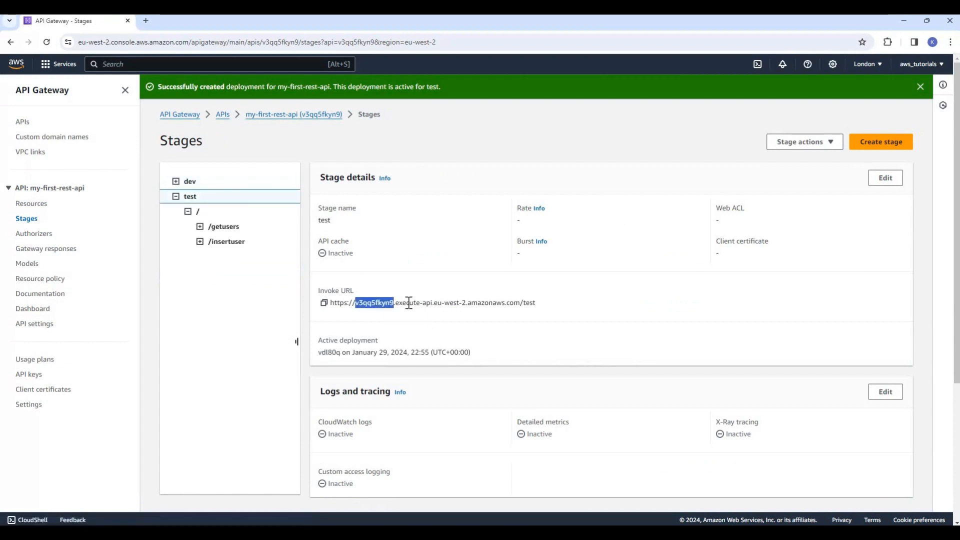
- Examine the remaining parts of the test stage's invoke URL: execute-api, the eu-west-2 region, the amazonaws.com domain and the stage name
left_click(403, 303)
left_click_drag(428, 304, 433, 303)
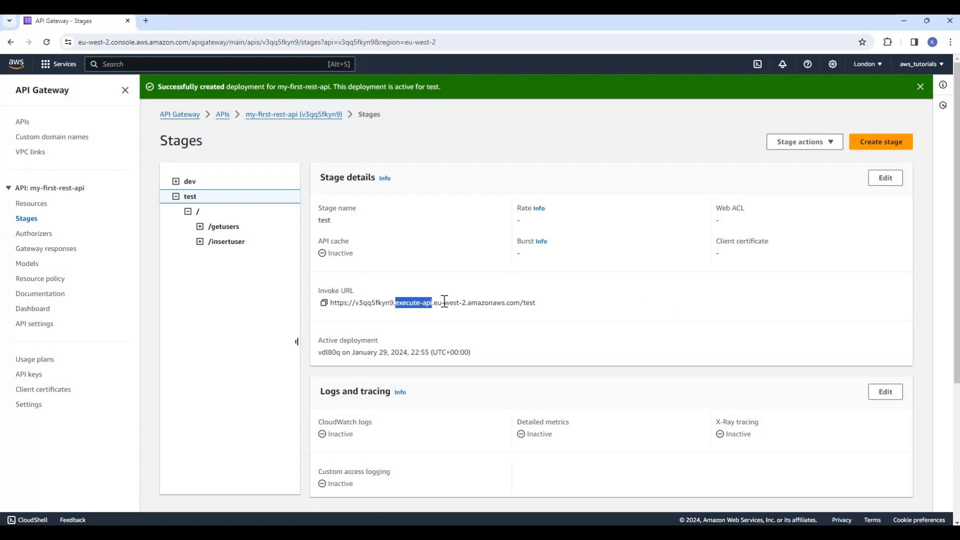
left_click(435, 303)
left_click_drag(436, 303, 451, 303)
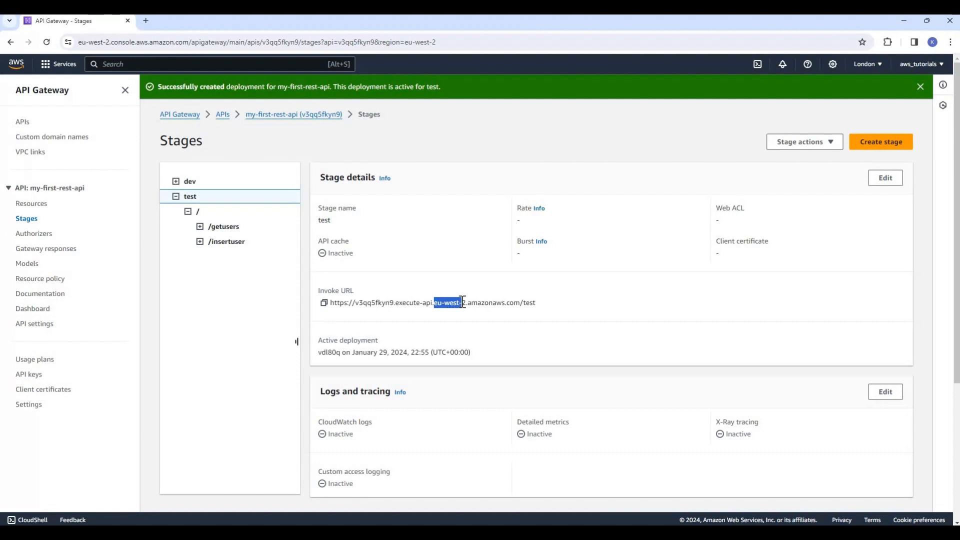
left_click_drag(463, 303, 467, 302)
left_click(469, 302)
left_click_drag(469, 301, 521, 299)
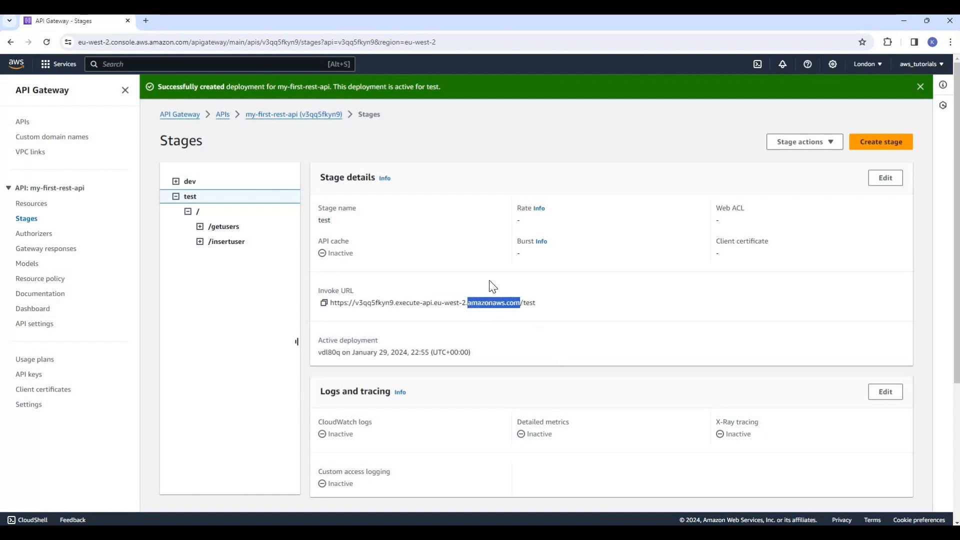
left_click(474, 304)
left_click_drag(476, 303, 520, 304)
left_click(510, 325)
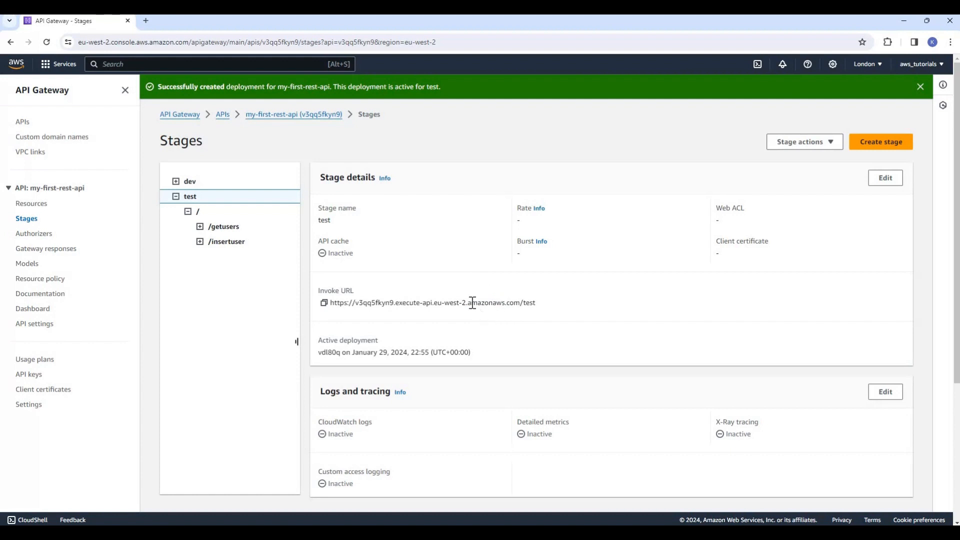
double_click(518, 303)
left_click(574, 306)
key("ctrl+s")
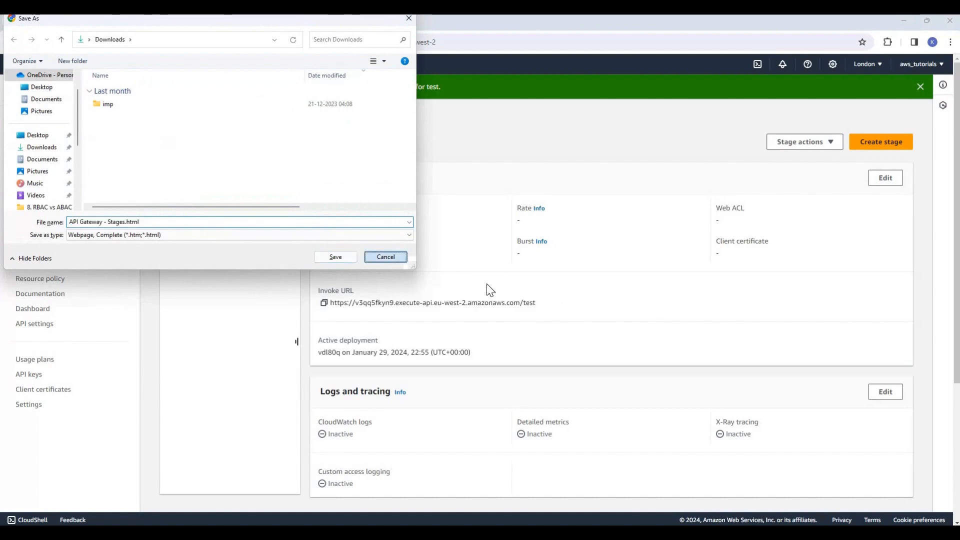